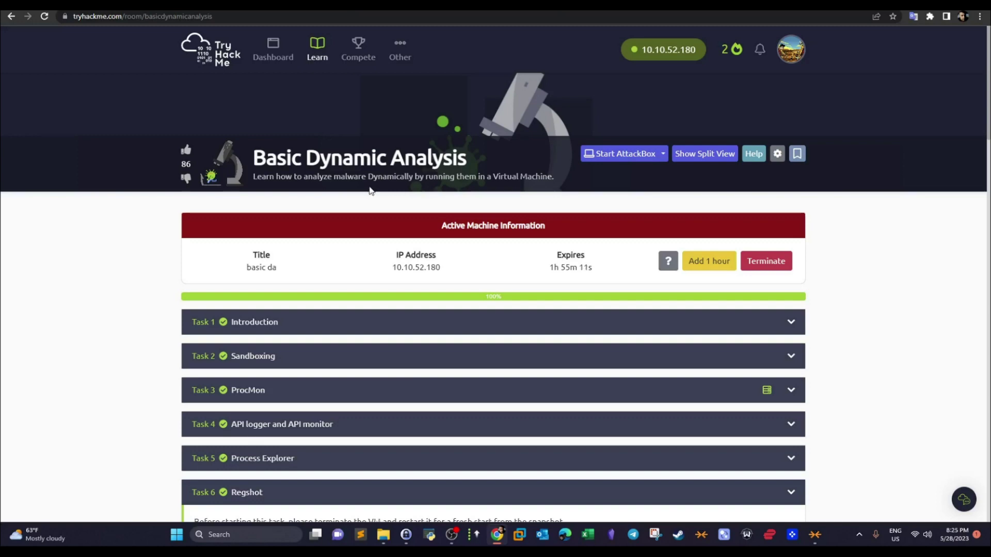
Step: Collapse the Task 6 Regshot section of the Basic Dynamic Analysis room
scroll(155, 345, down, 1)
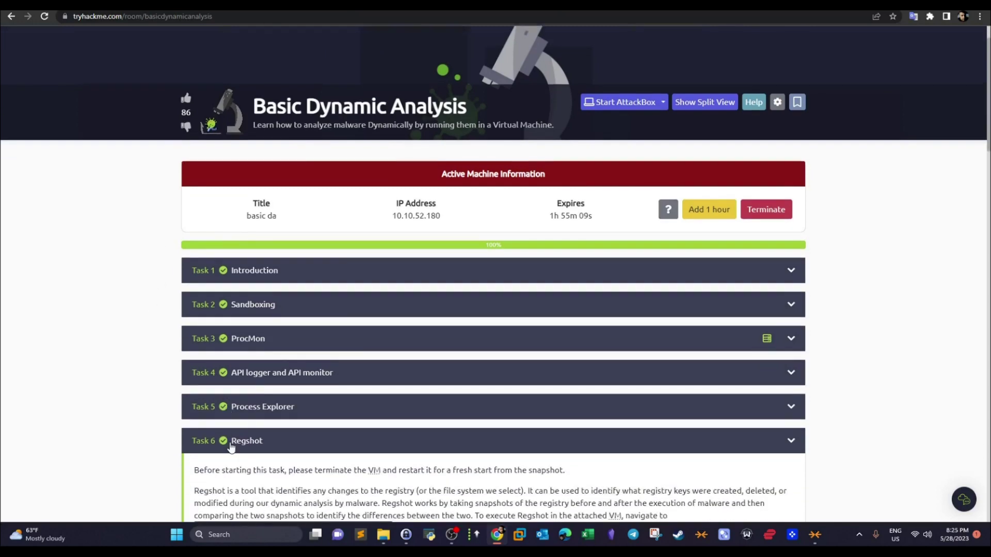
click(276, 447)
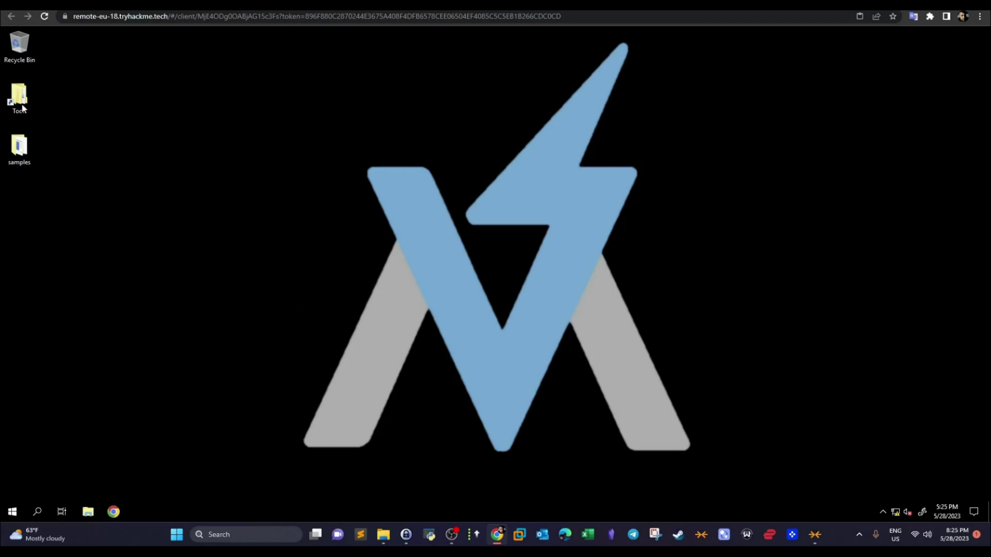
Step: Open the Utilities folder through the remote desktop's Tools shortcut and run Regshot-x64-Unicode as administrator
right_click(316, 129)
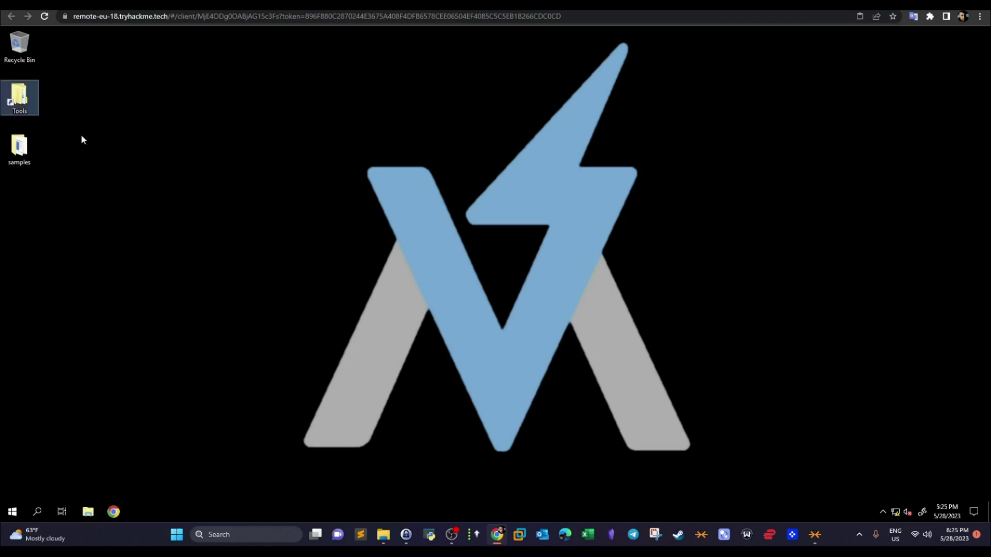
click(19, 99)
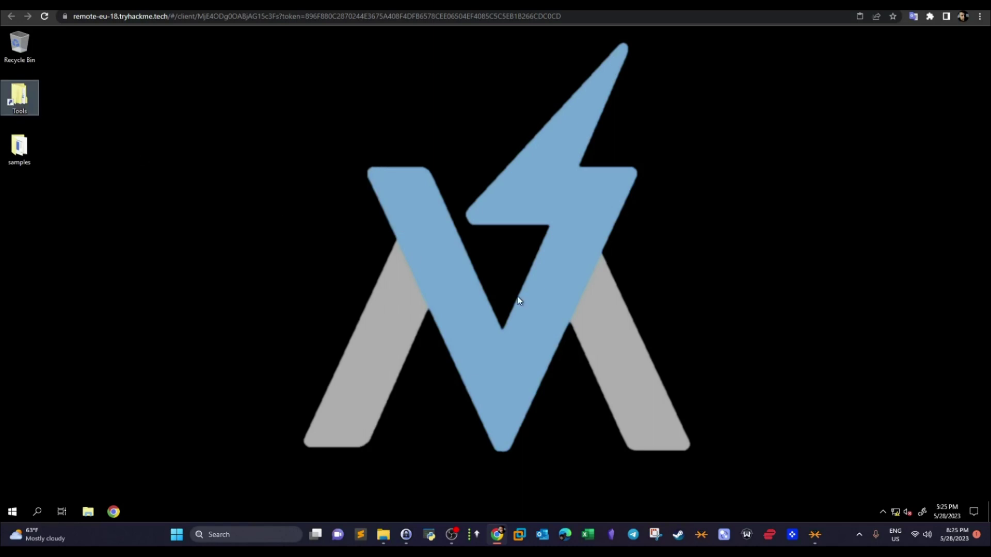
key(Return)
click(345, 292)
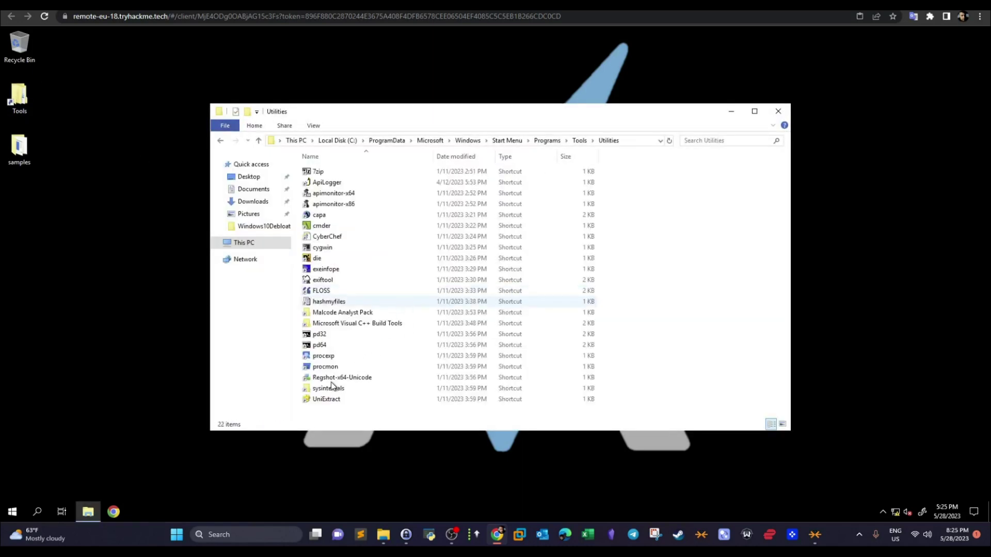
double_click(332, 379)
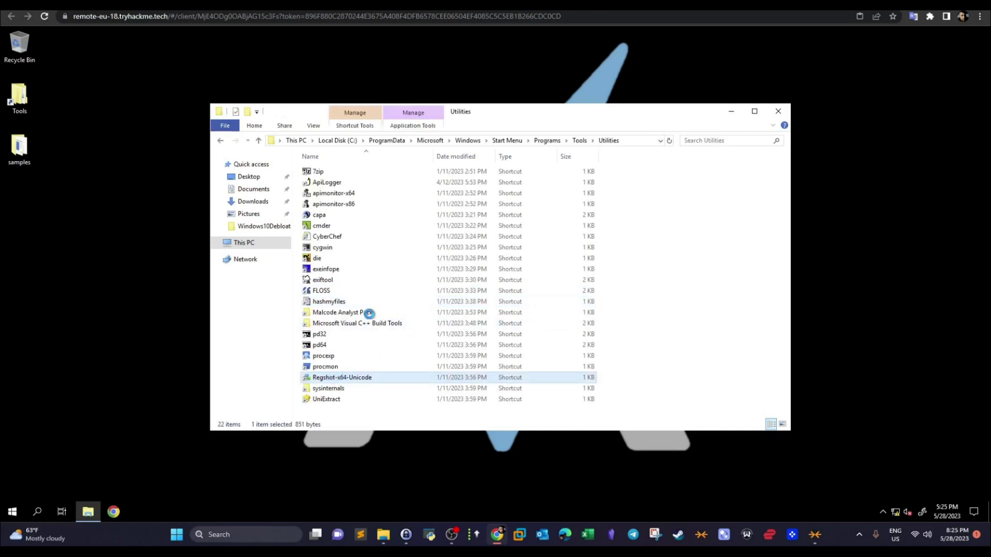
key(shift+F10)
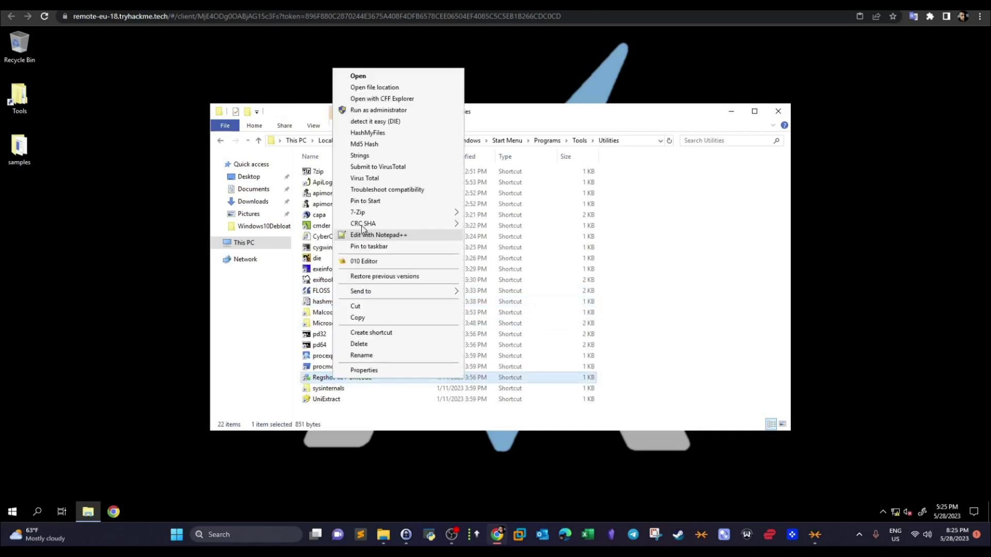
click(357, 114)
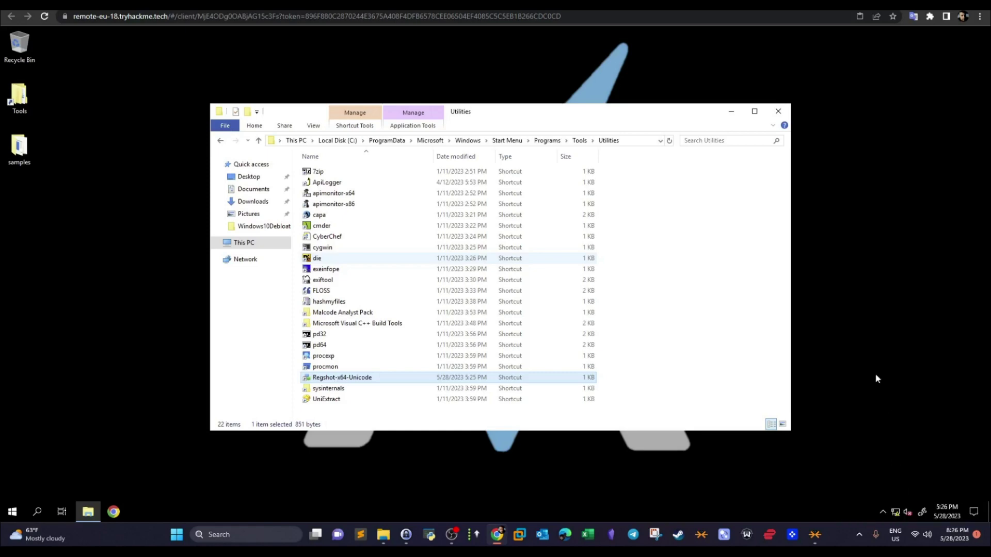
Step: Return to the Basic Dynamic Analysis room page and expand the Task 6 Regshot section
key(ctrl+Tab)
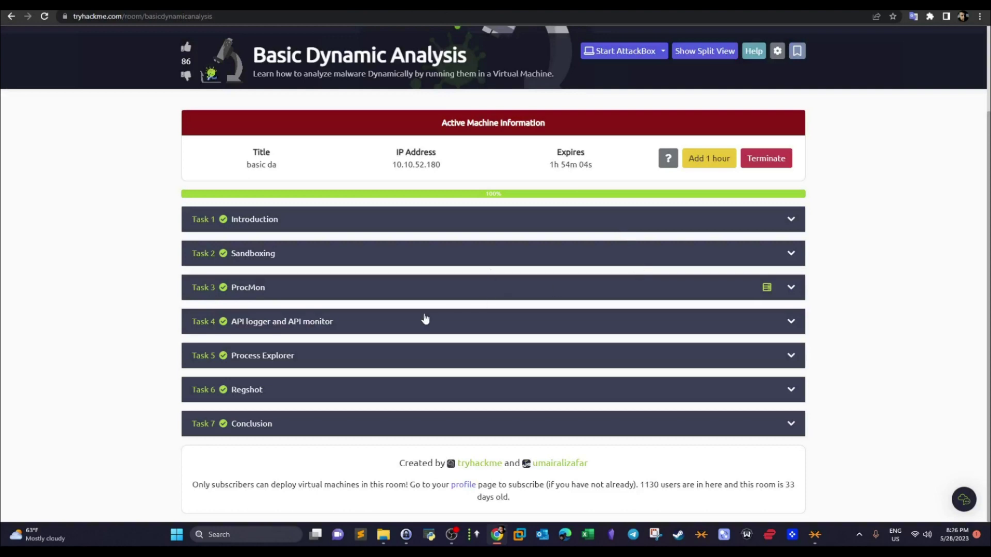
click(308, 381)
key(ctrl+Tab)
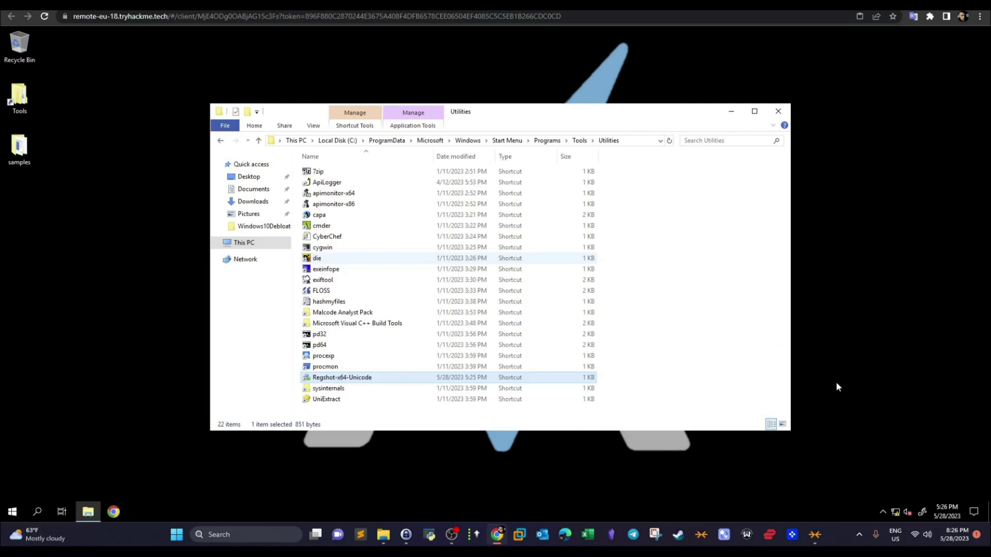
key(ctrl+Tab)
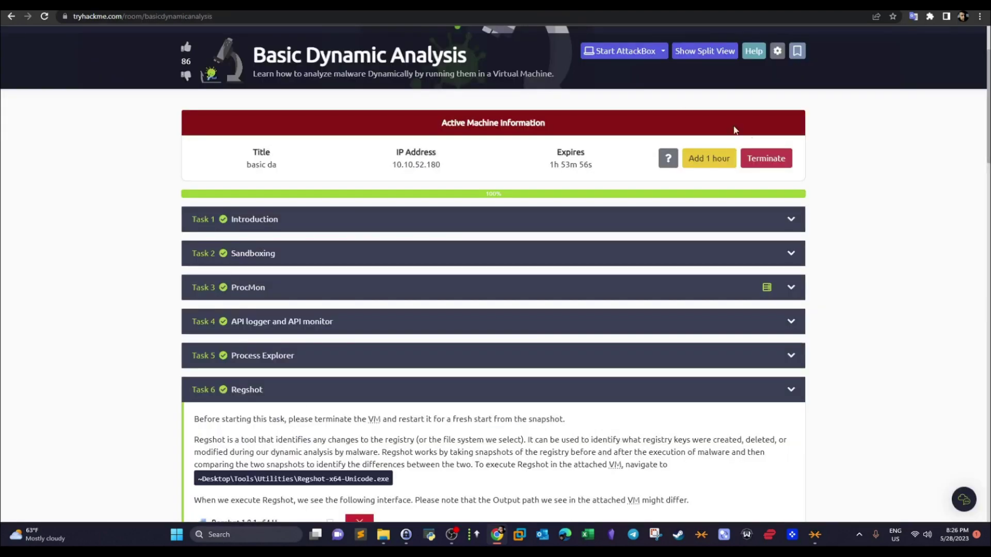
Step: Show the room in split view, reload the page and open the basic da machine in full screen
key(ctrl+shift+Tab)
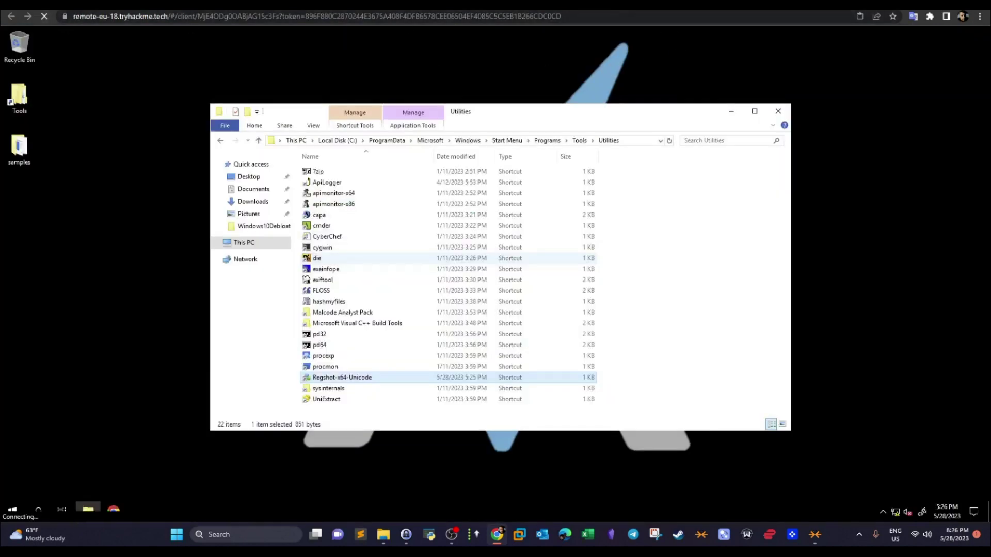
key(ctrl+Tab)
click(704, 51)
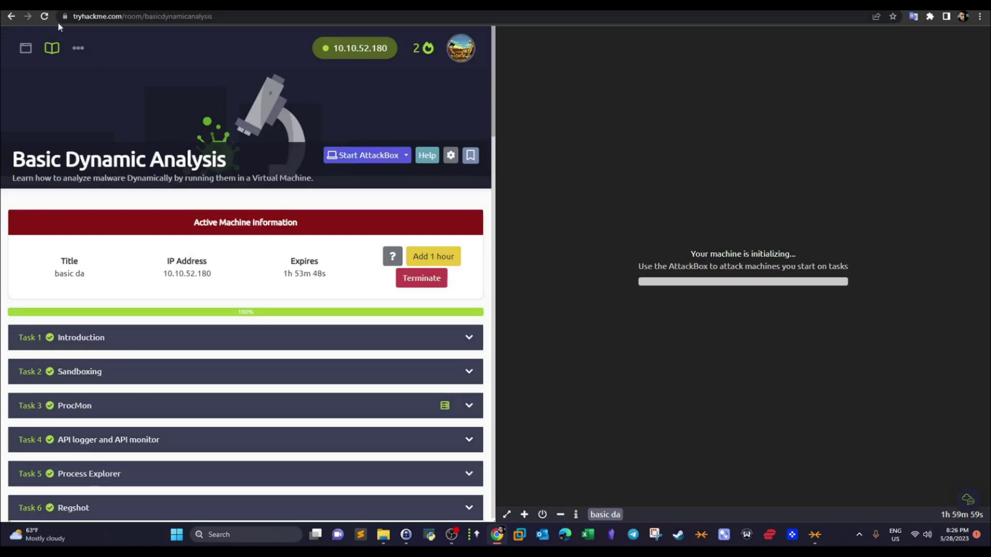
click(24, 13)
key(alt+Left)
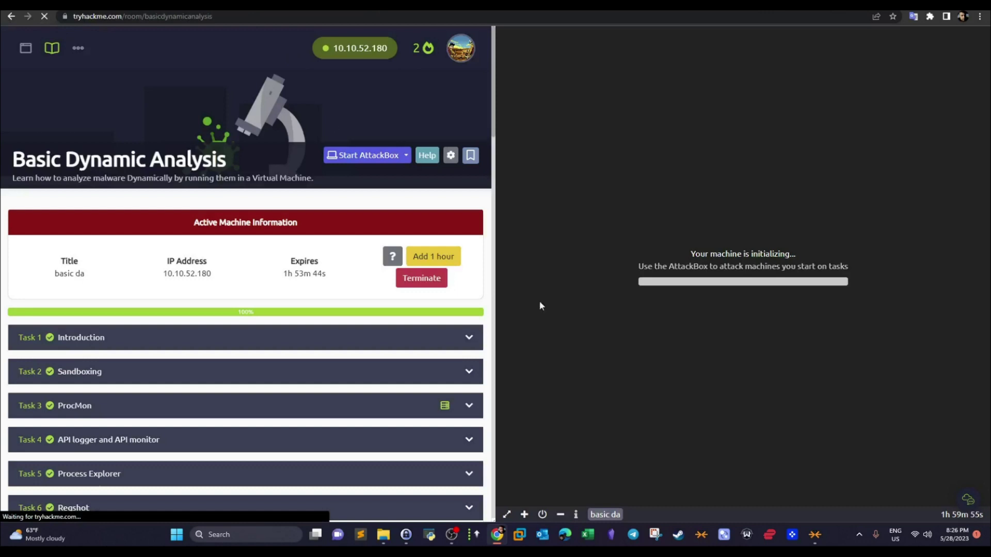
click(918, 534)
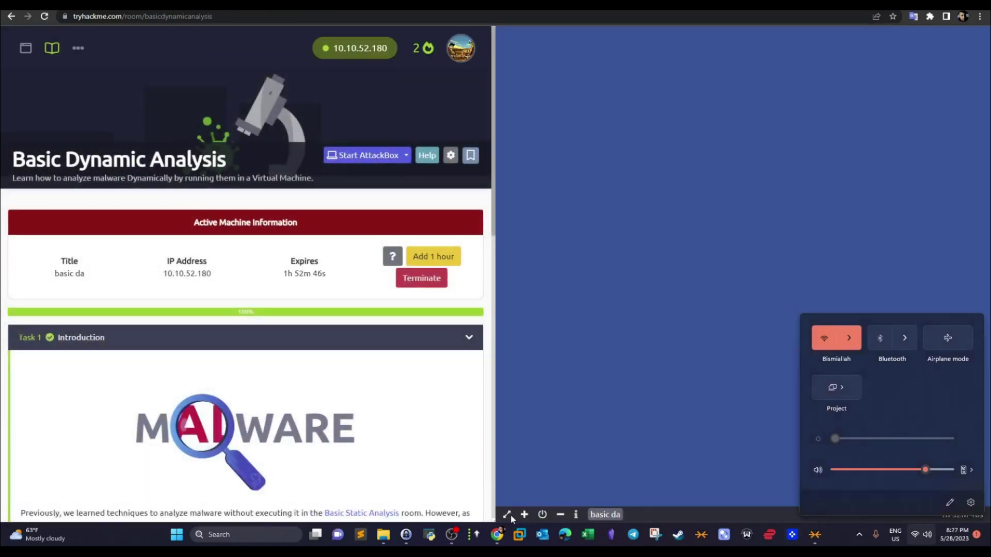
click(507, 515)
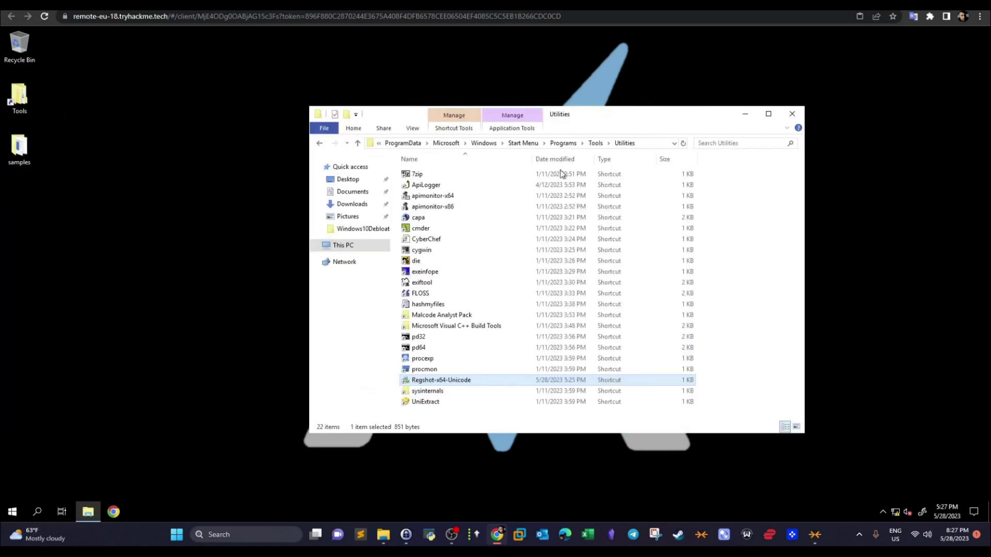
Step: Launch Regshot-x64-Unicode from the Utilities folder and minimize the folder window behind it
double_click(462, 380)
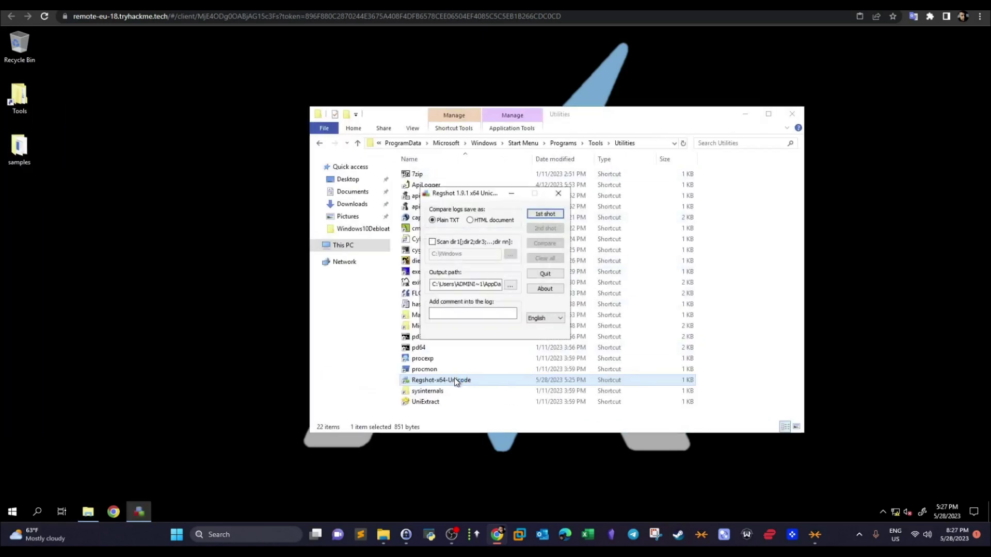
mouse_move(488, 197)
mouse_down()
mouse_move(351, 167)
mouse_move(488, 194)
mouse_up()
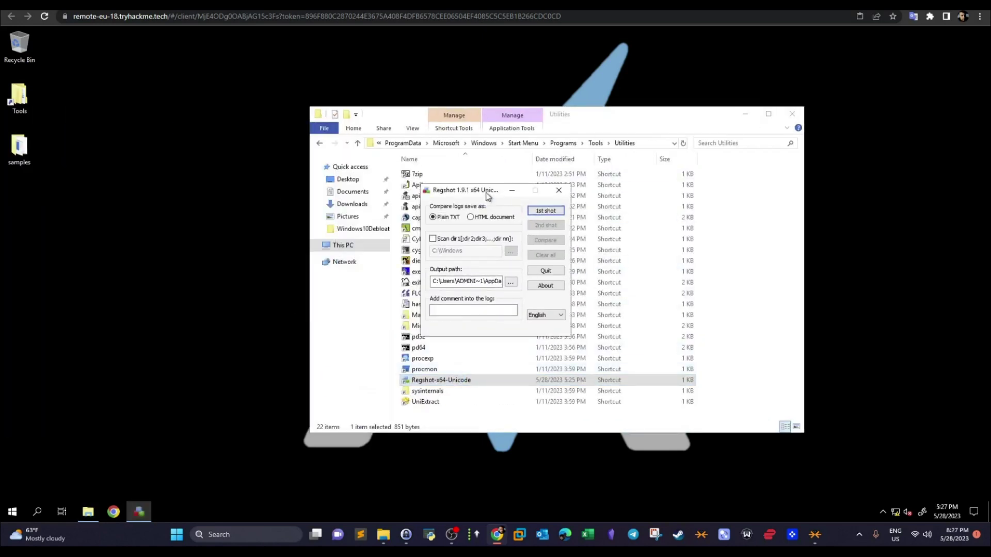
click(748, 114)
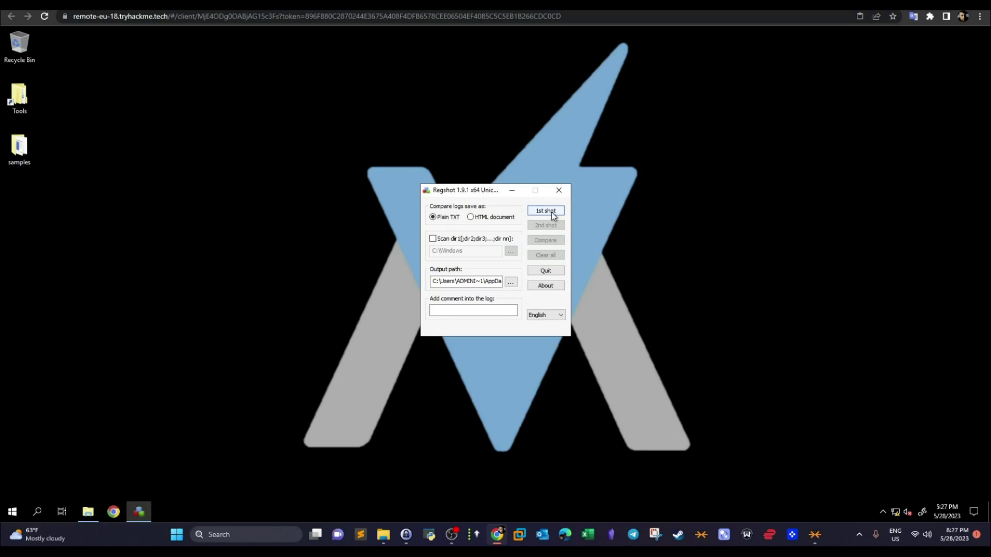
click(432, 238)
click(506, 253)
click(542, 339)
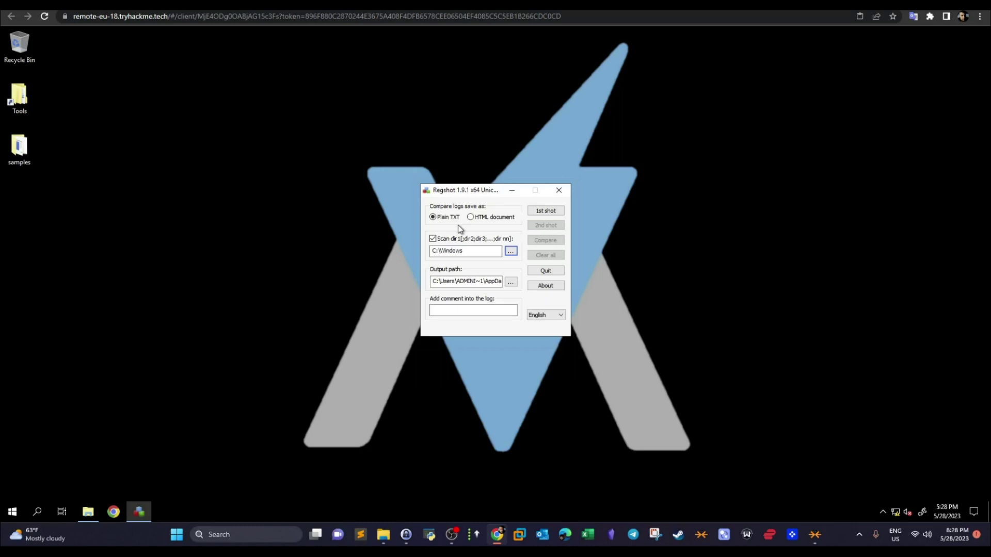
click(433, 239)
click(433, 239)
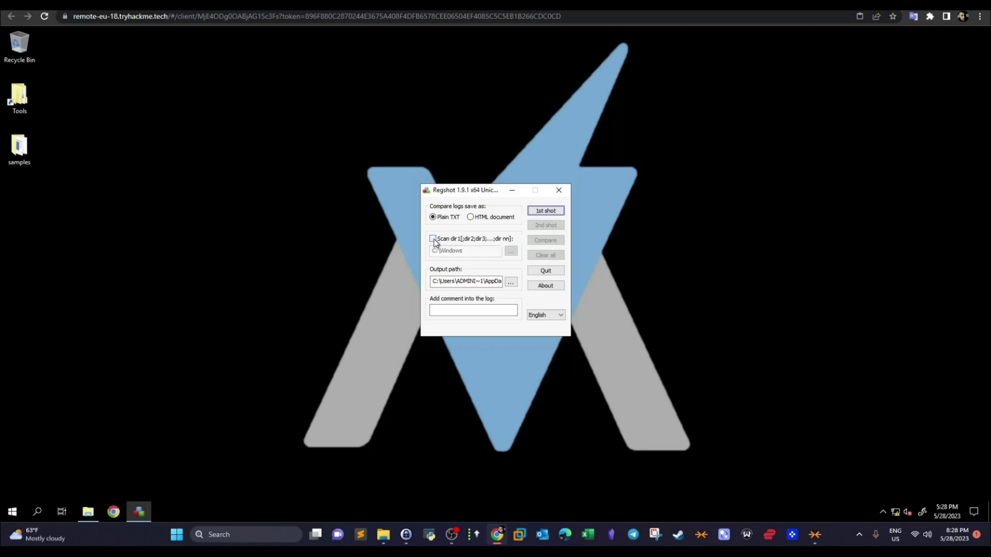
Step: Take the first registry shot in Regshot without saving it and dismiss its summary
click(545, 211)
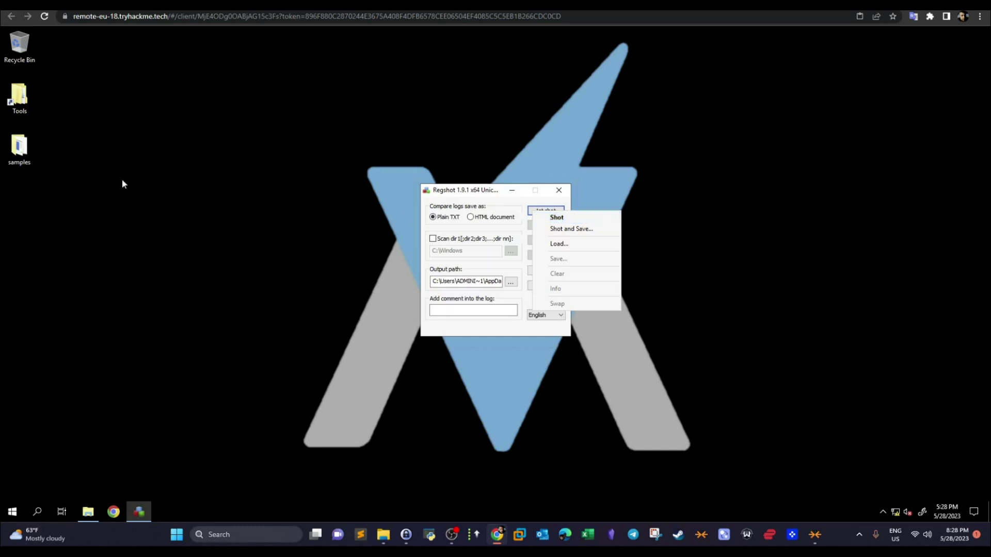
click(556, 217)
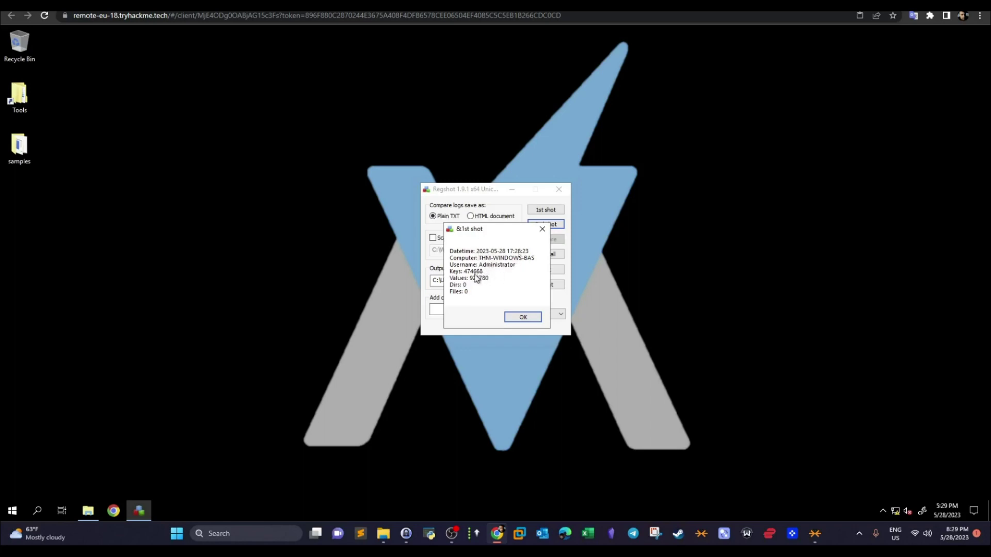
click(522, 317)
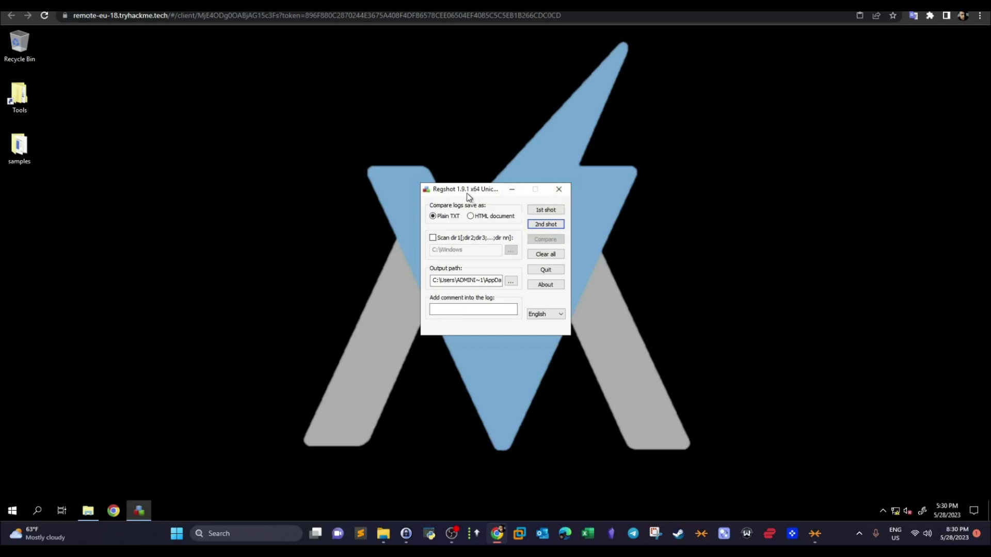
Step: Run the malware sample 3.exe from the desktop's samples folder and minimize the folder window
drag(466, 193, 425, 195)
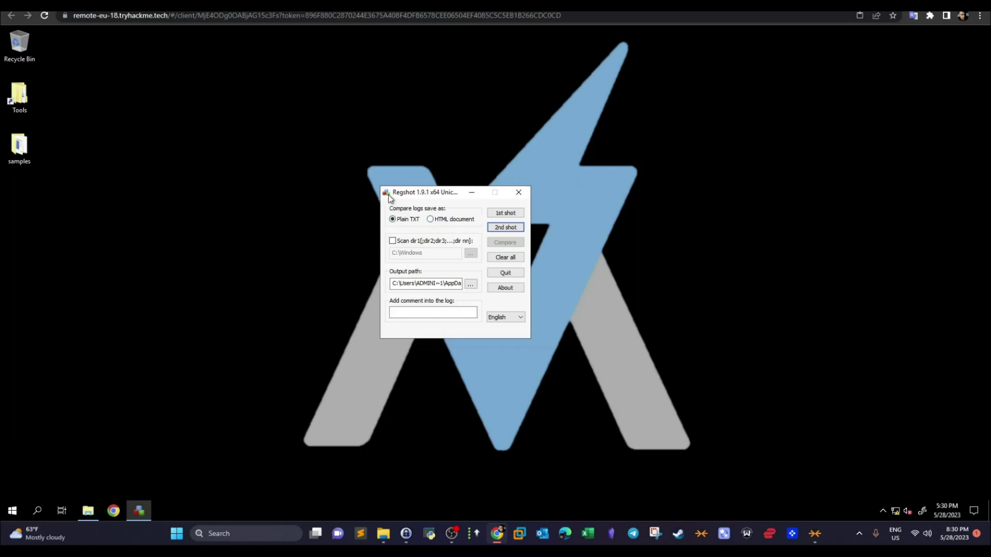
click(89, 509)
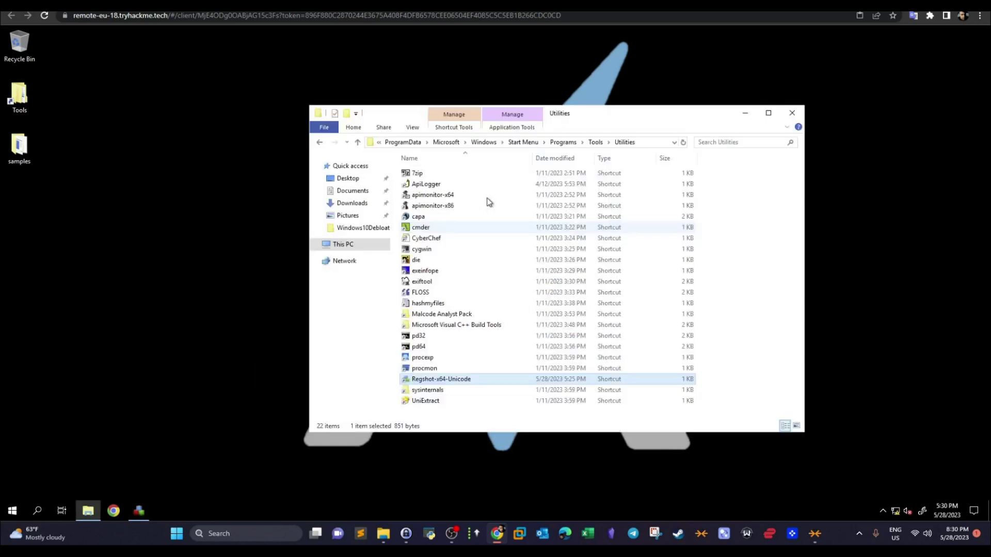
click(350, 179)
double_click(420, 174)
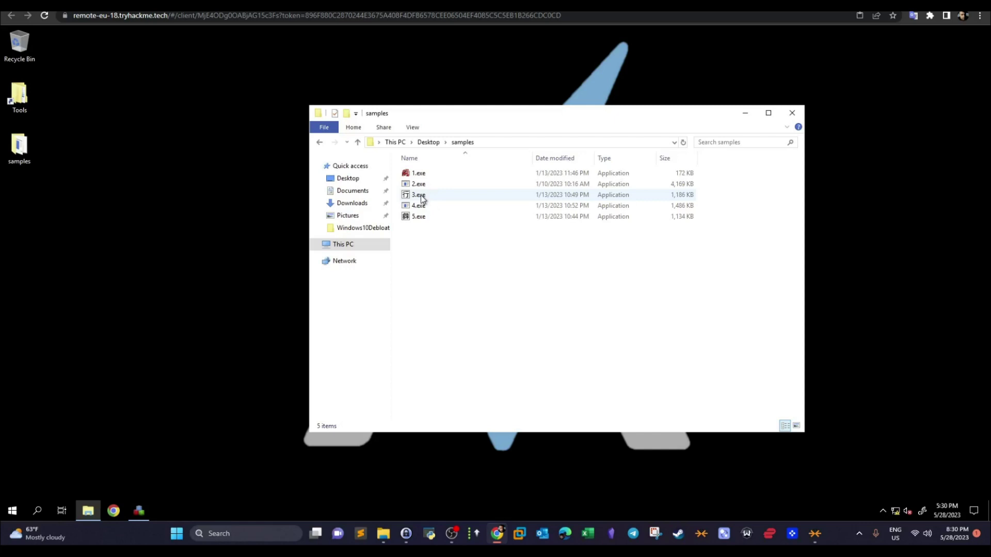
double_click(420, 195)
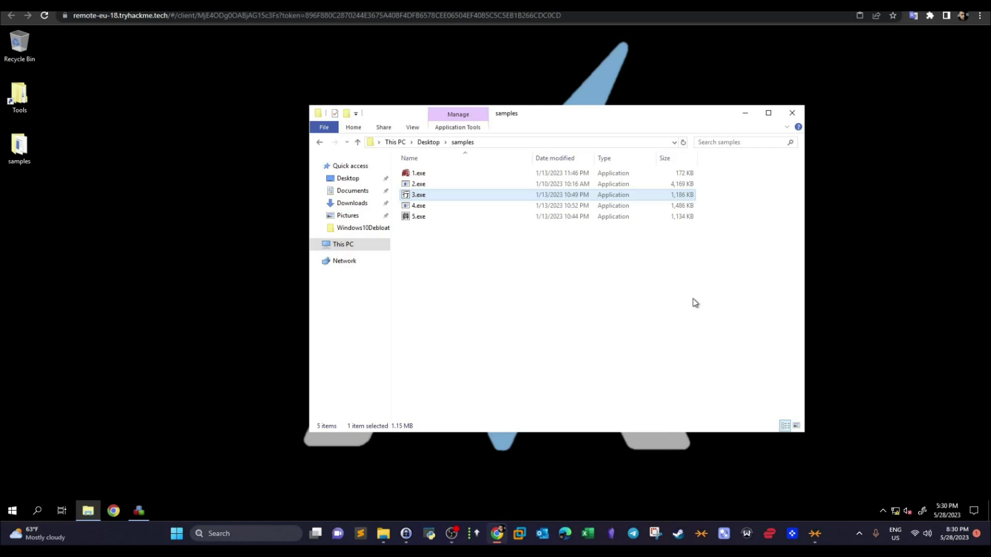
click(749, 113)
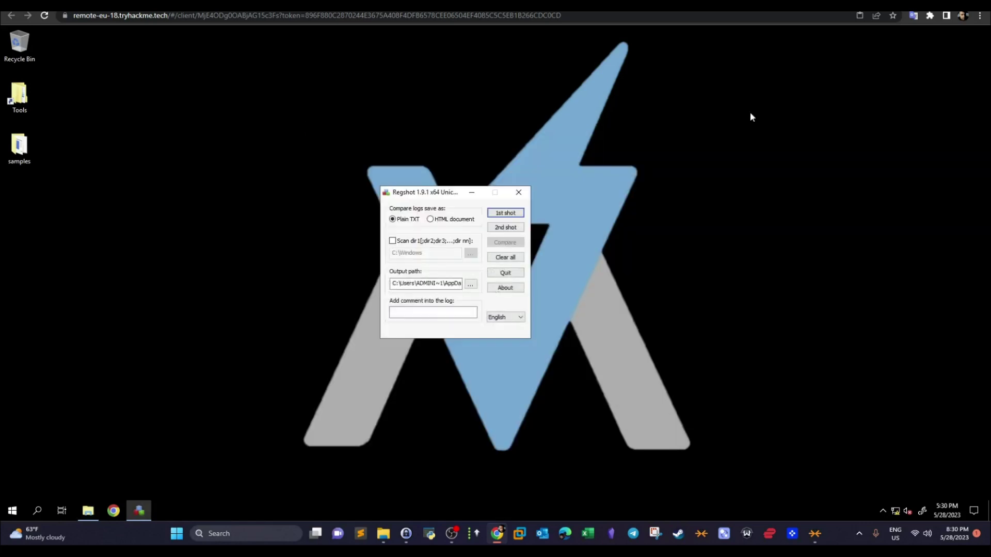
Step: Take the second registry shot in Regshot without saving it and dismiss its summary
click(881, 509)
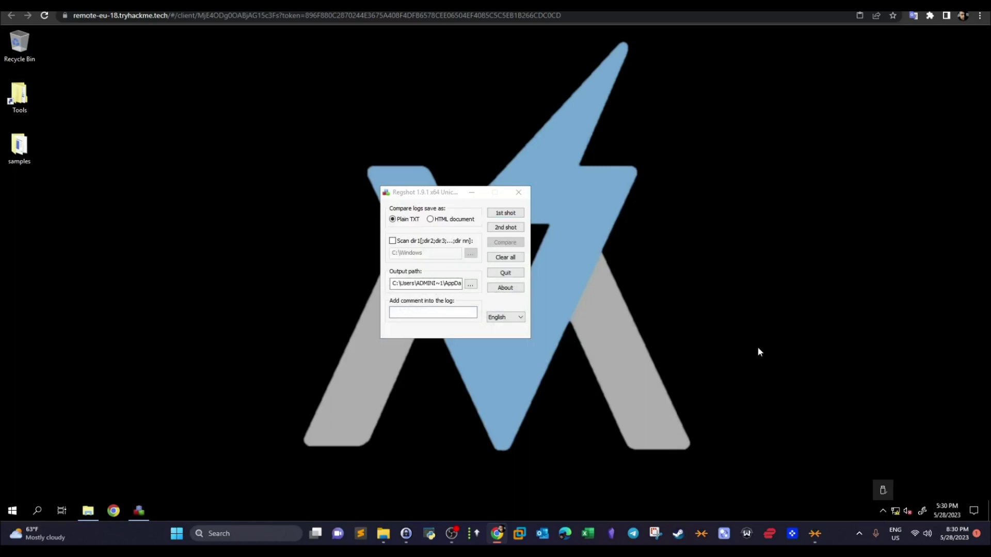
click(505, 228)
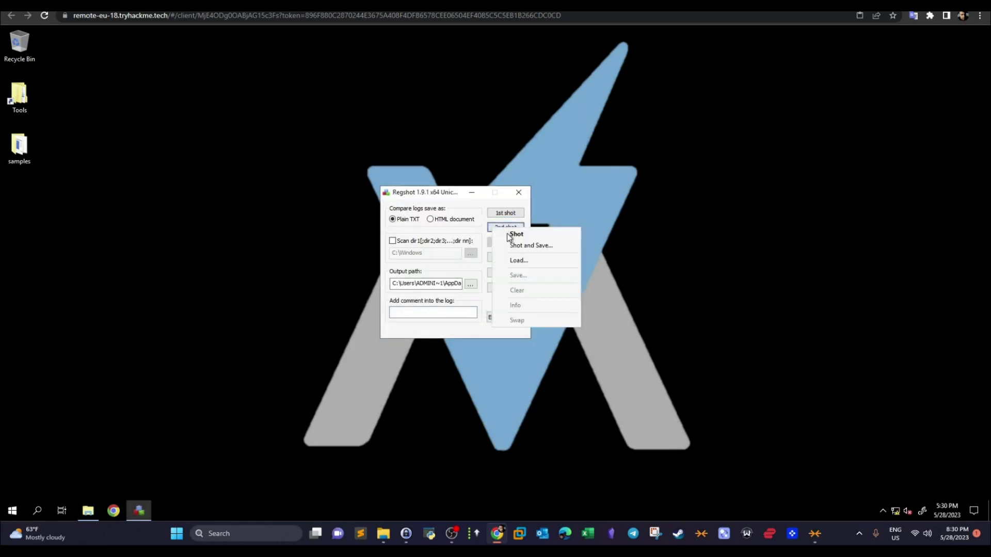
click(508, 234)
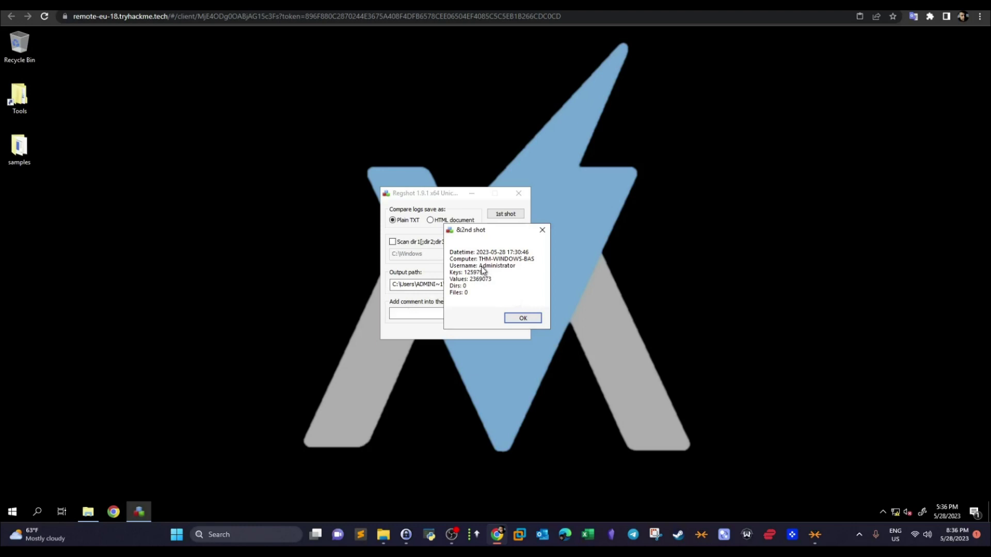
click(523, 319)
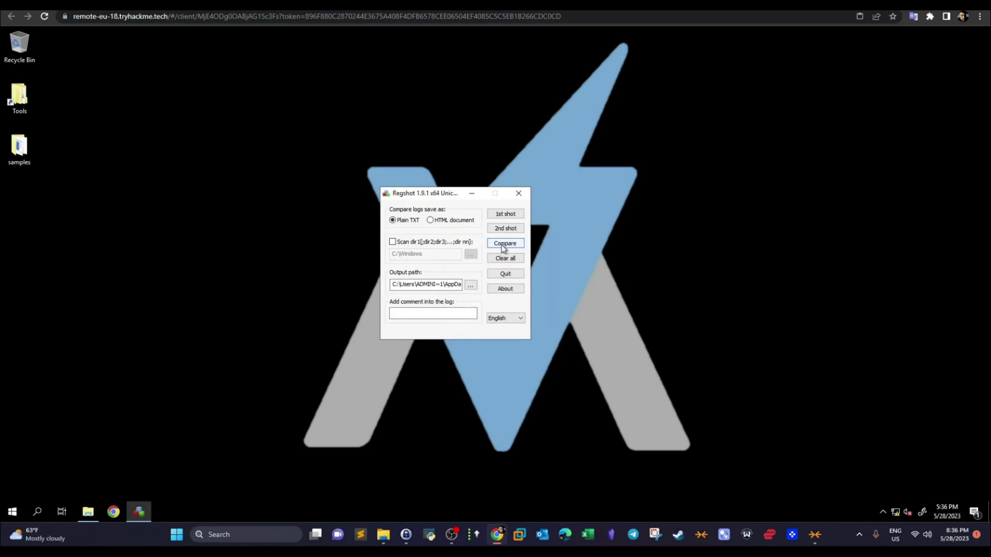
Step: Compare the two registry shots and output the differences as a plain text report
click(504, 245)
click(500, 246)
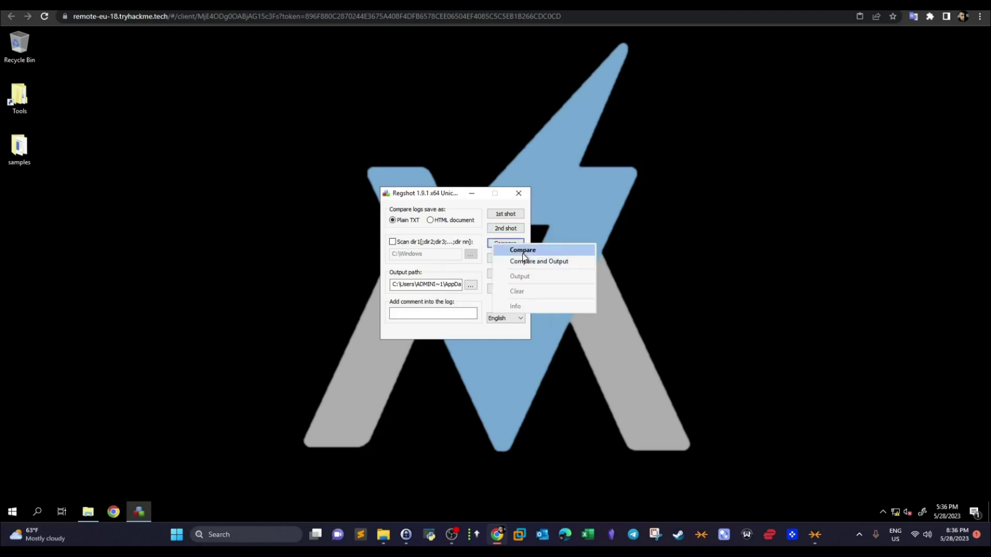
click(526, 262)
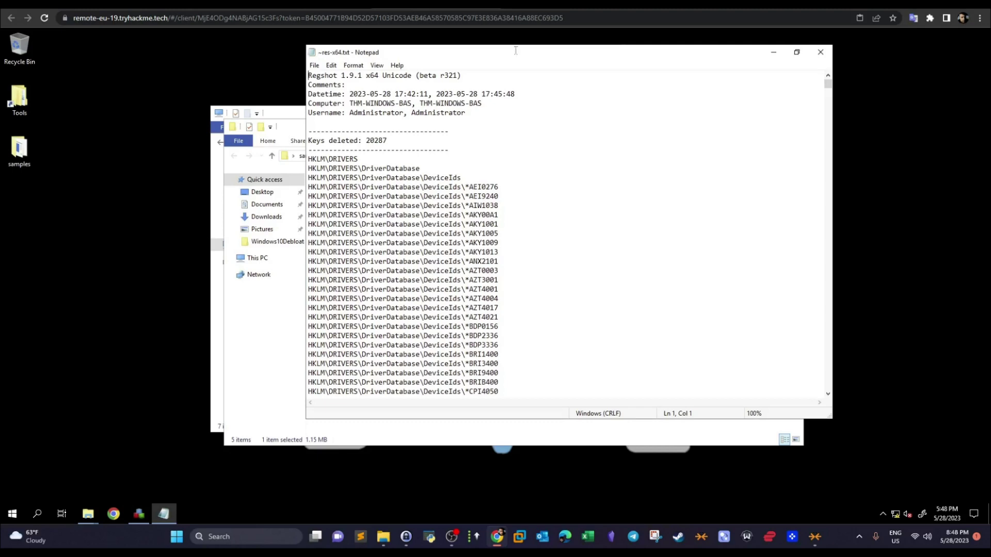
Step: Maximize the comparison report and examine it from the header and deleted keys section through to the total changes at its end
double_click(516, 54)
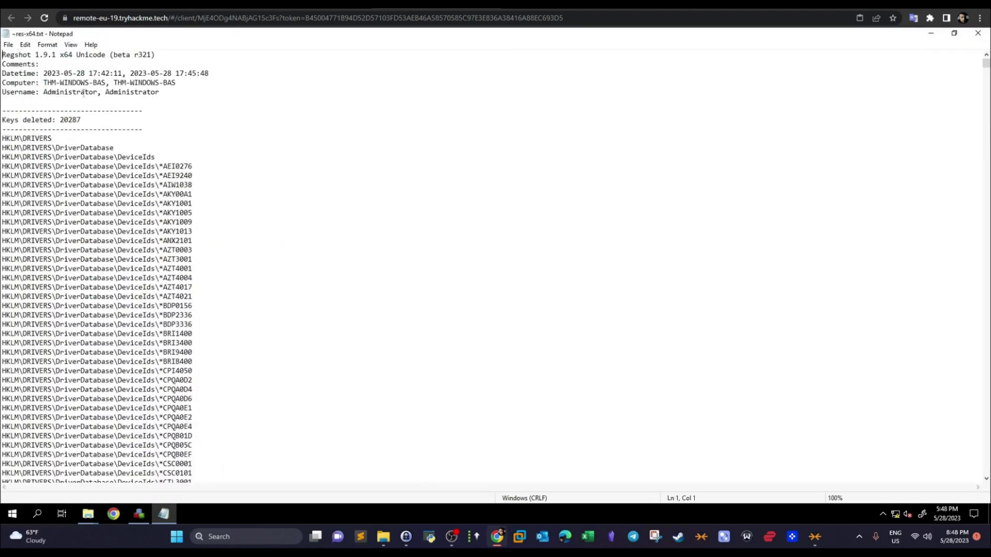
click(170, 94)
drag(170, 94, 3, 61)
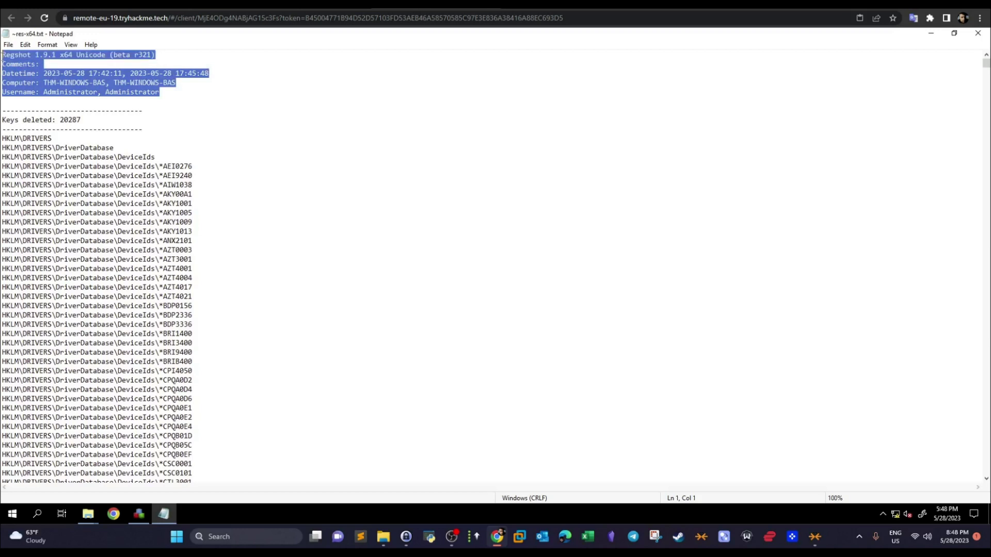
click(36, 55)
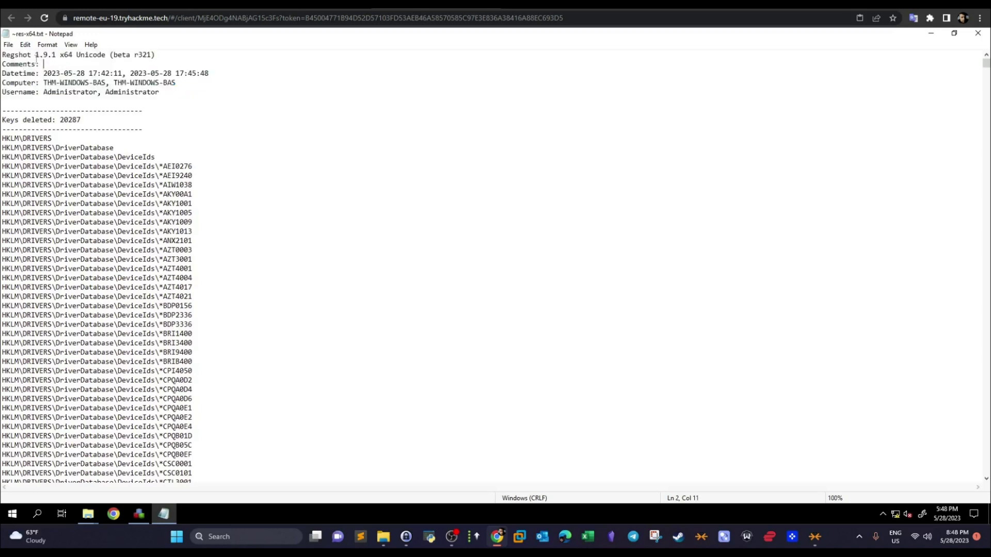
drag(36, 54, 84, 92)
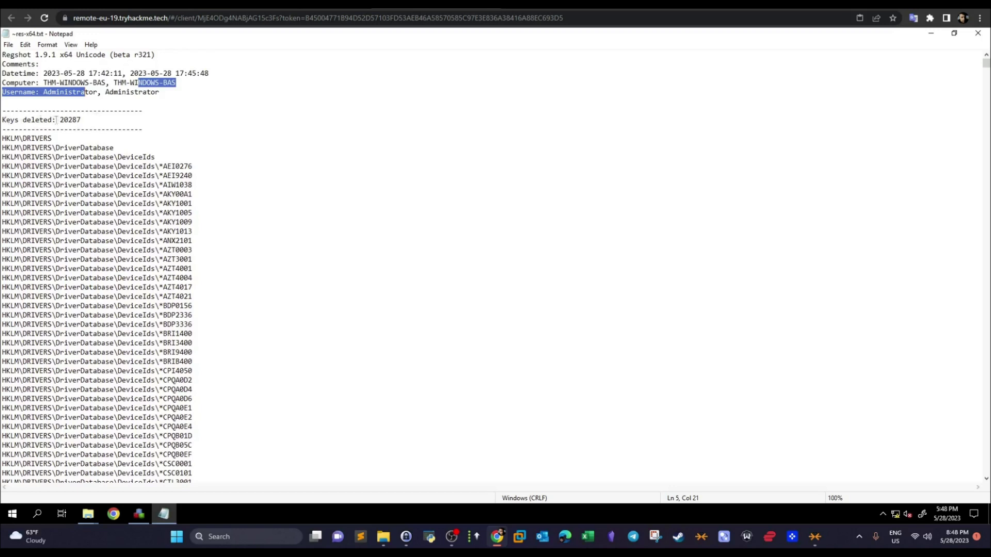
drag(56, 119, 73, 120)
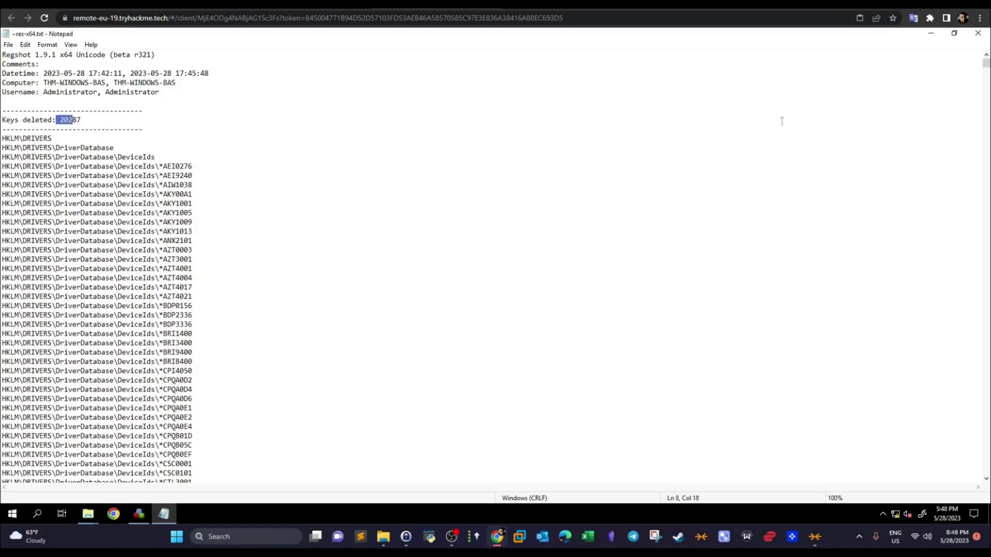
scroll(459, 108, down, 11)
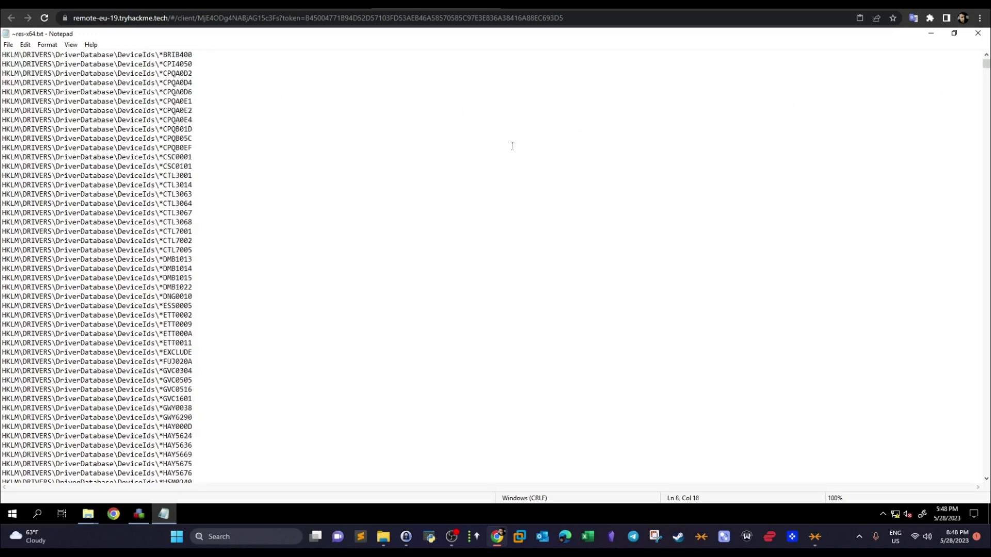
drag(984, 66, 983, 471)
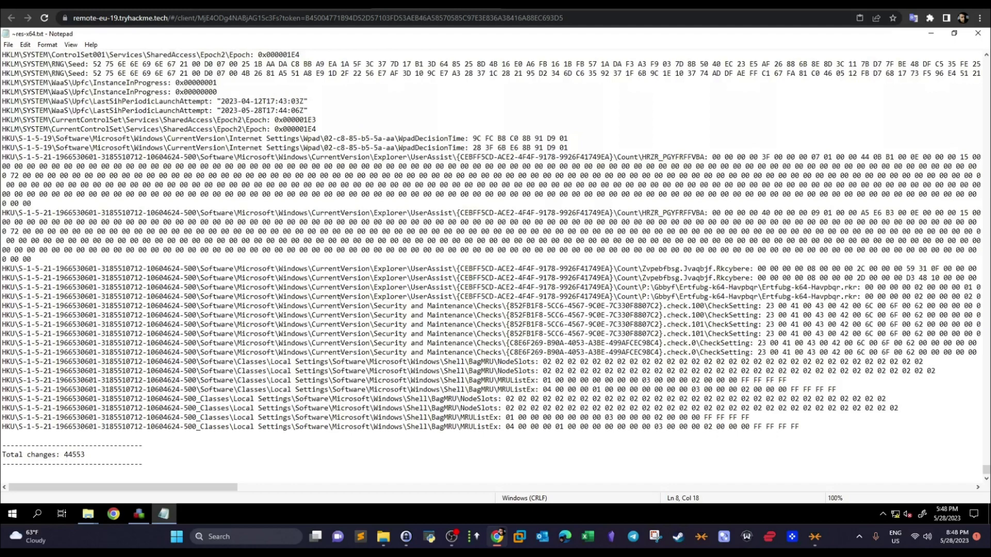
Step: Try to find the word "added" in the report by searching upward
key(ctrl+f)
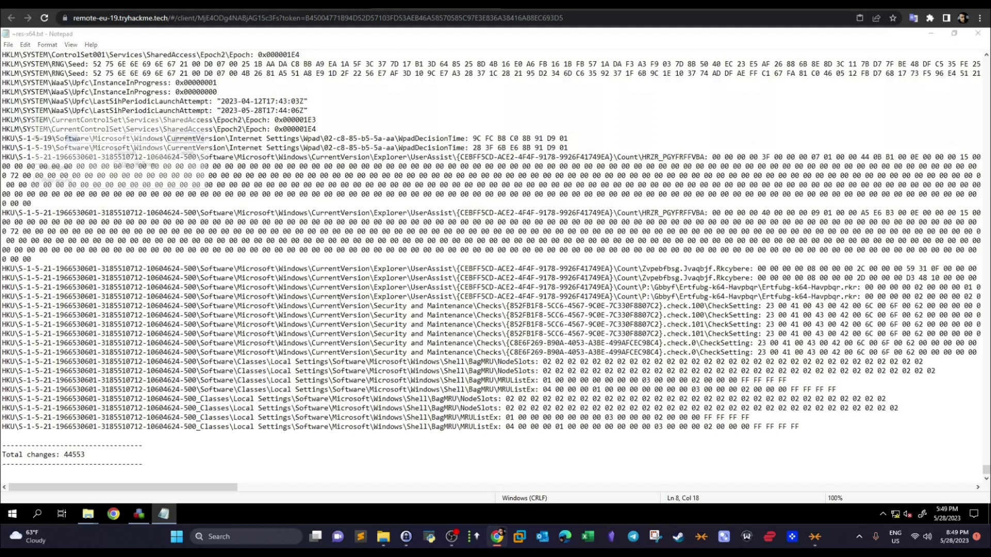
text(added)
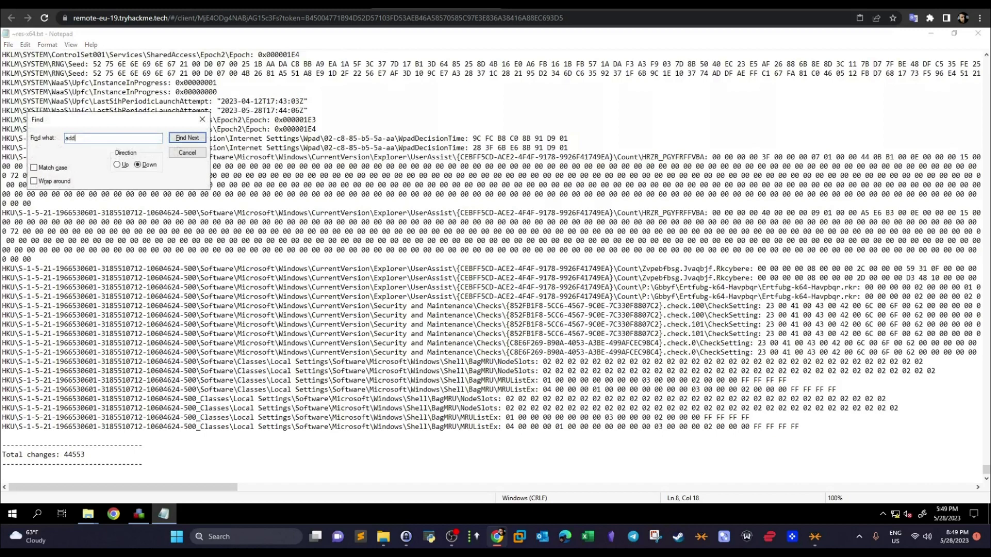
click(117, 164)
click(173, 138)
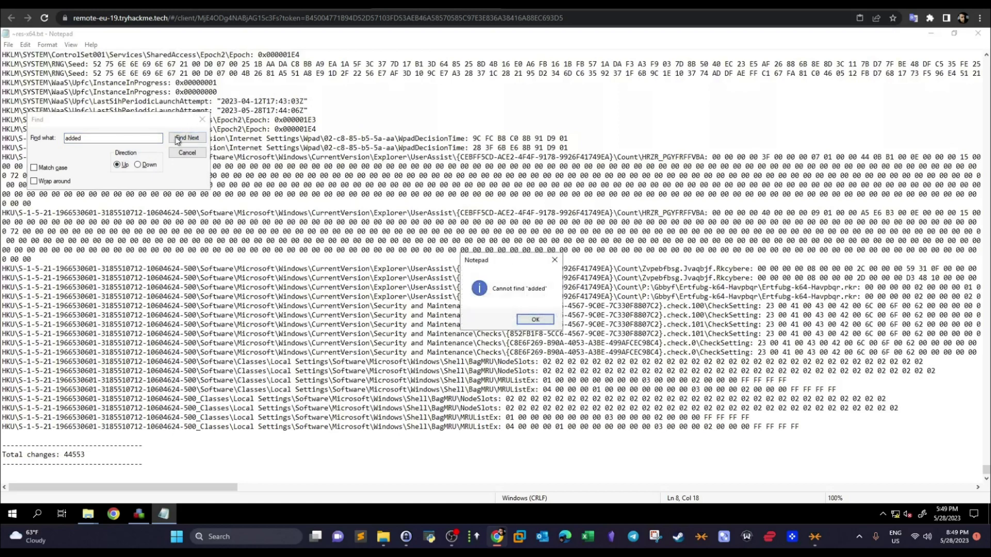
click(535, 319)
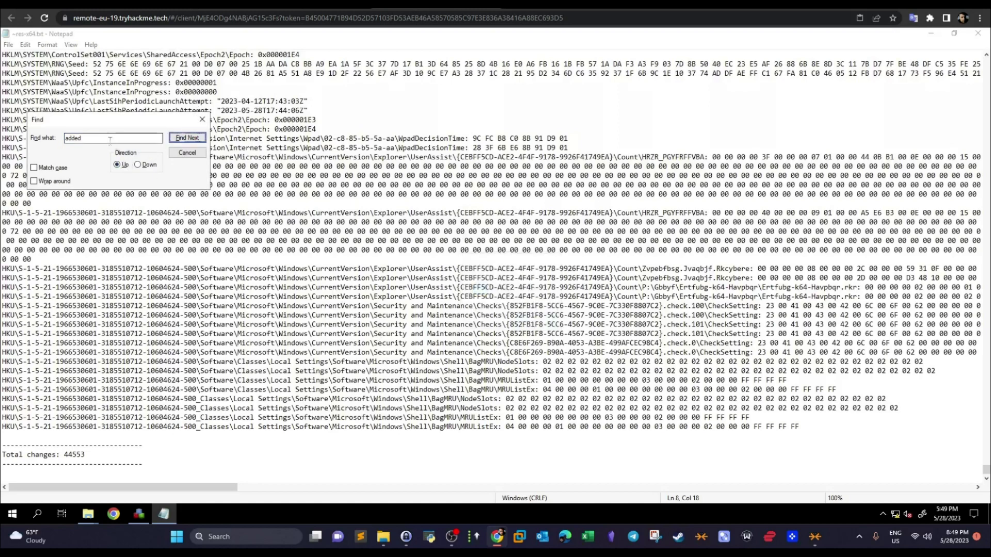
Step: Search downward for "added", close the search, and examine the Keys added section of the report
click(138, 165)
click(187, 138)
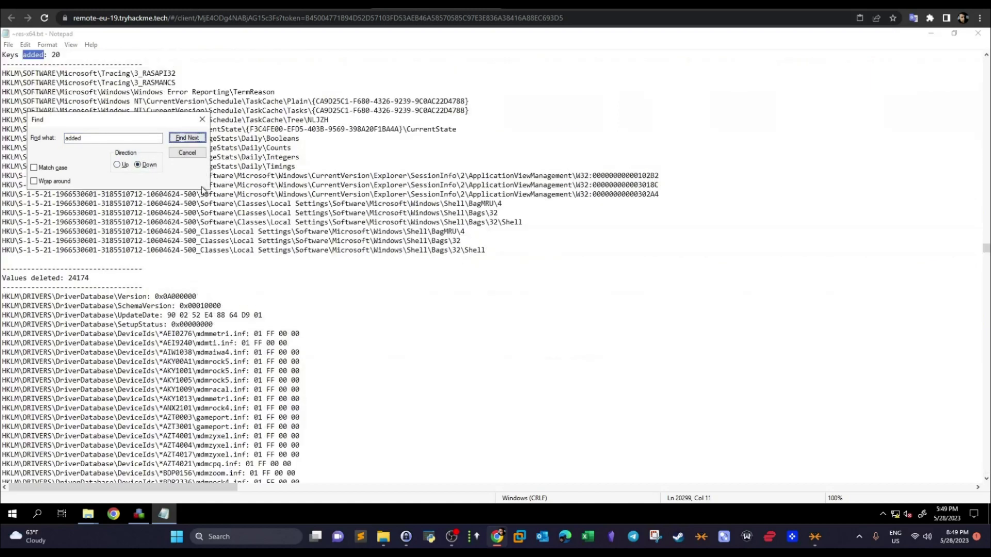
click(203, 119)
scroll(77, 135, up, 3)
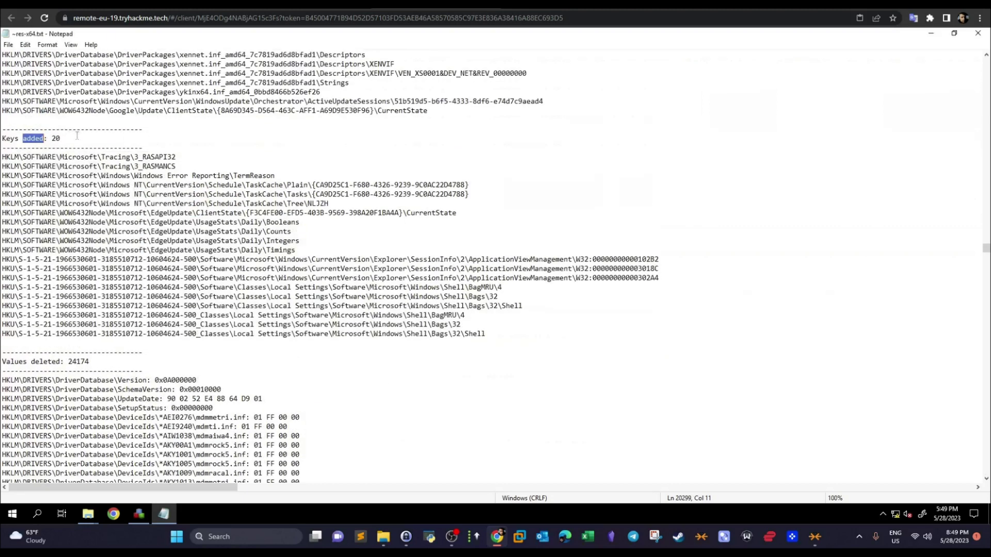
click(56, 138)
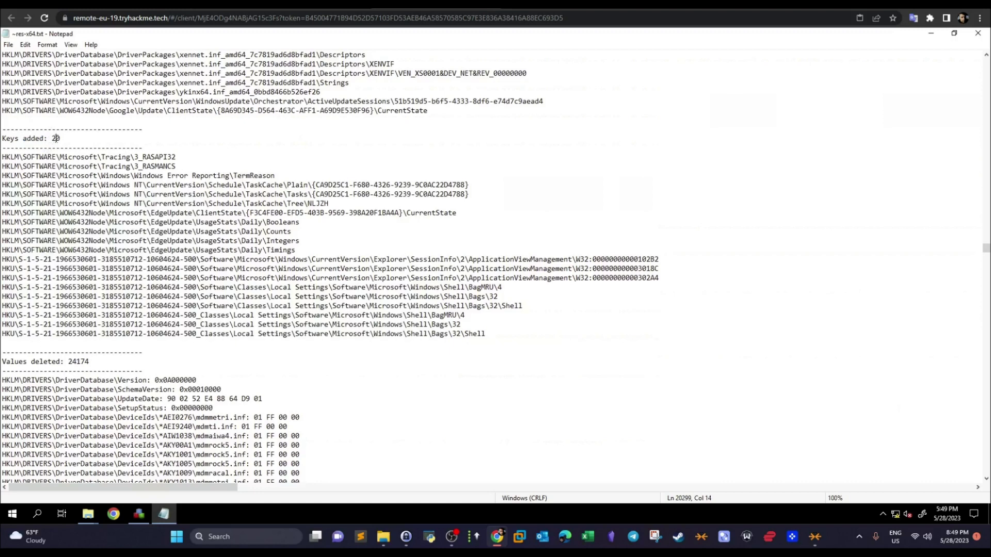